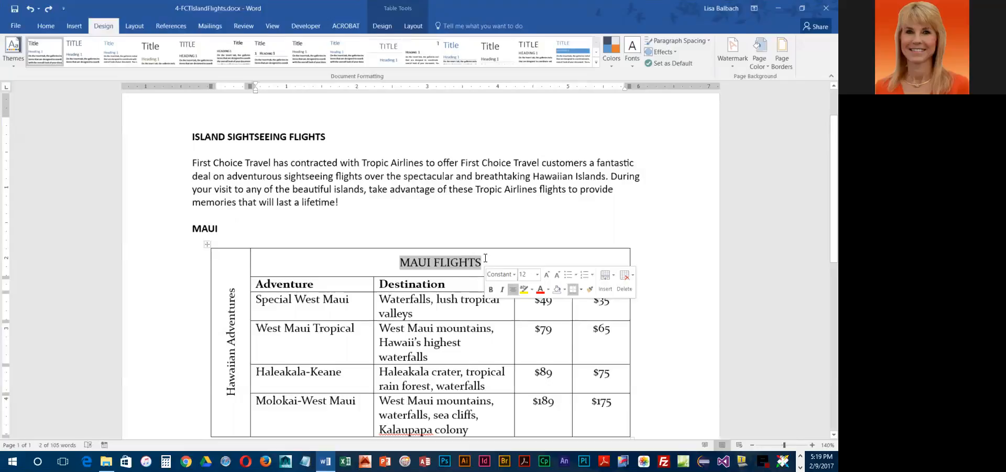
# Enlarge the MAUI FLIGHTS title in the table's merged top cell to 16 points and make it bold.
pyautogui.click(546, 275)
pyautogui.click(547, 275)
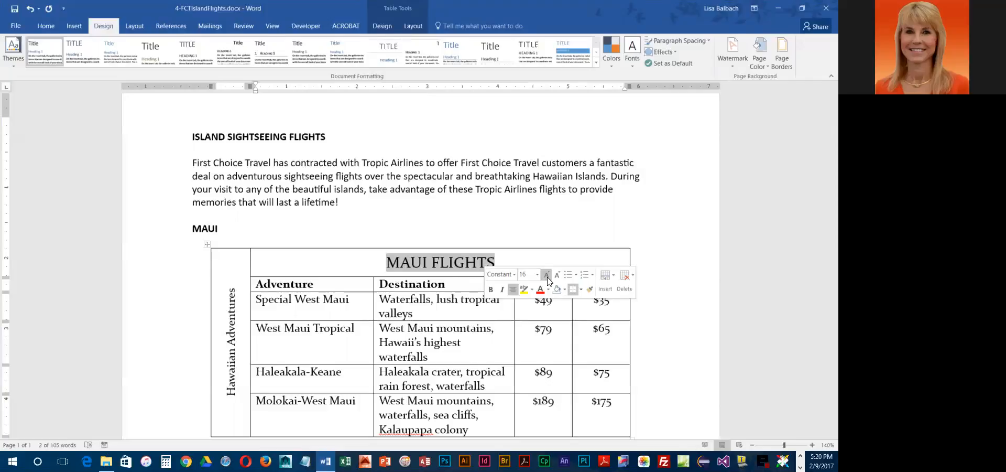
pyautogui.click(490, 289)
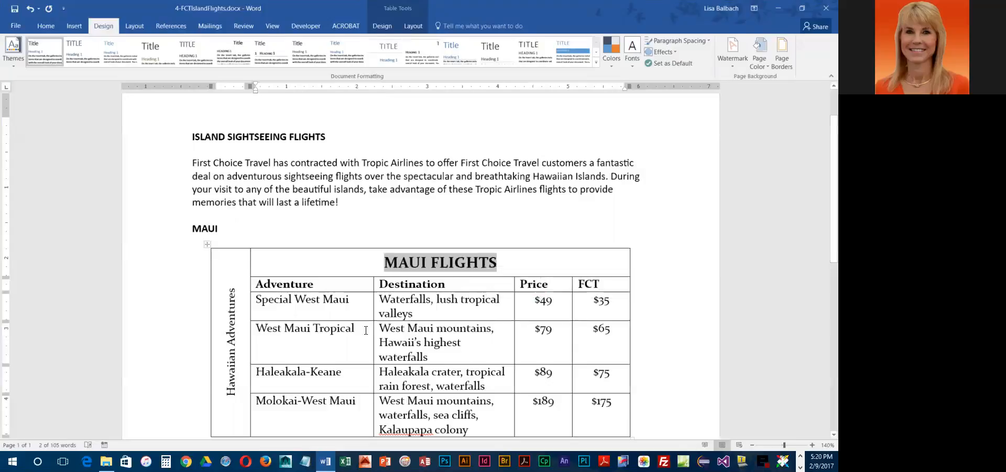
# Format the vertical Hawaiian Adventures text in the table as 14-point, bold and italic.
pyautogui.moveTo(241, 297); pyautogui.dragTo(243, 403)
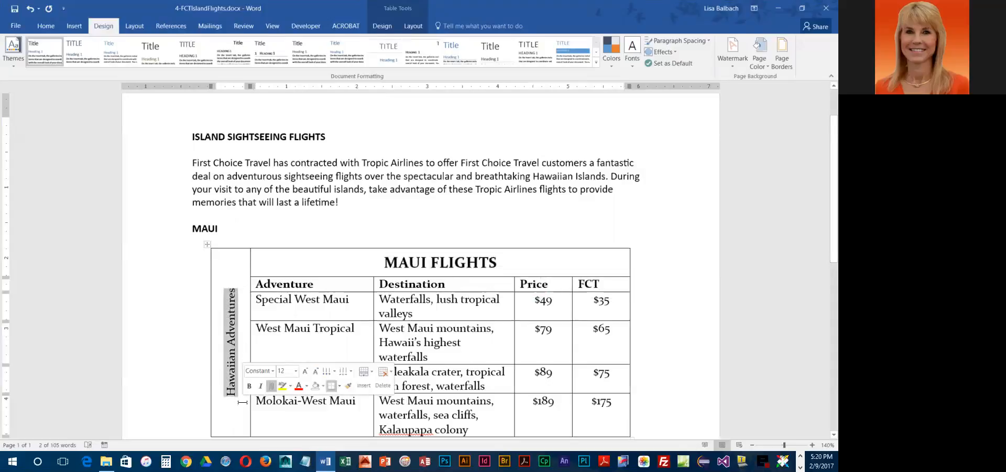
pyautogui.click(306, 371)
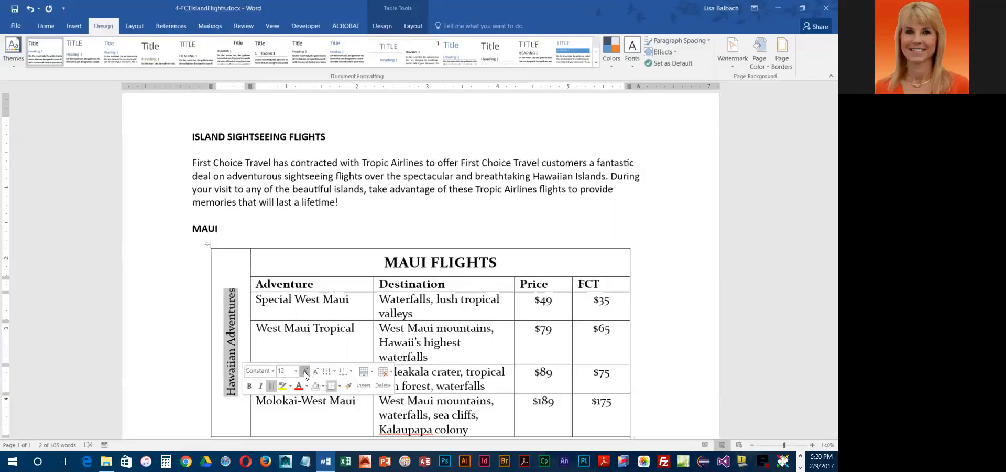
pyautogui.click(249, 386)
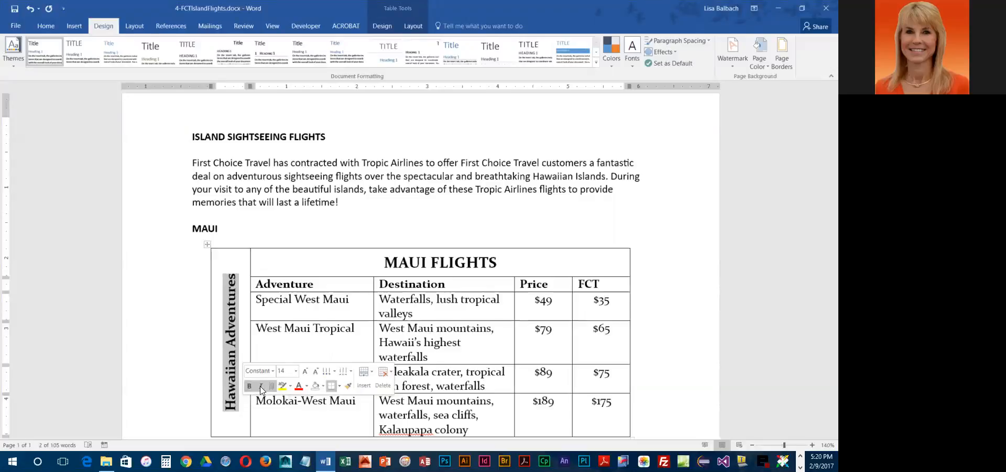
pyautogui.click(261, 386)
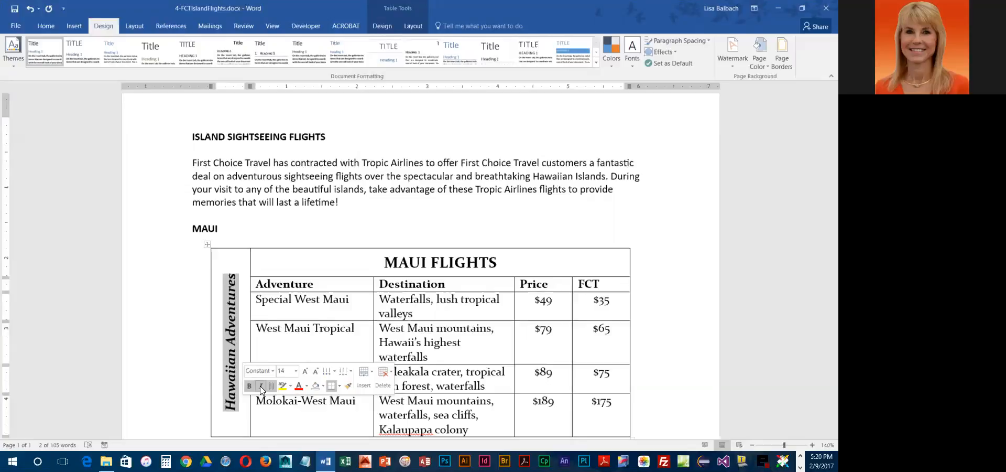
pyautogui.click(444, 341)
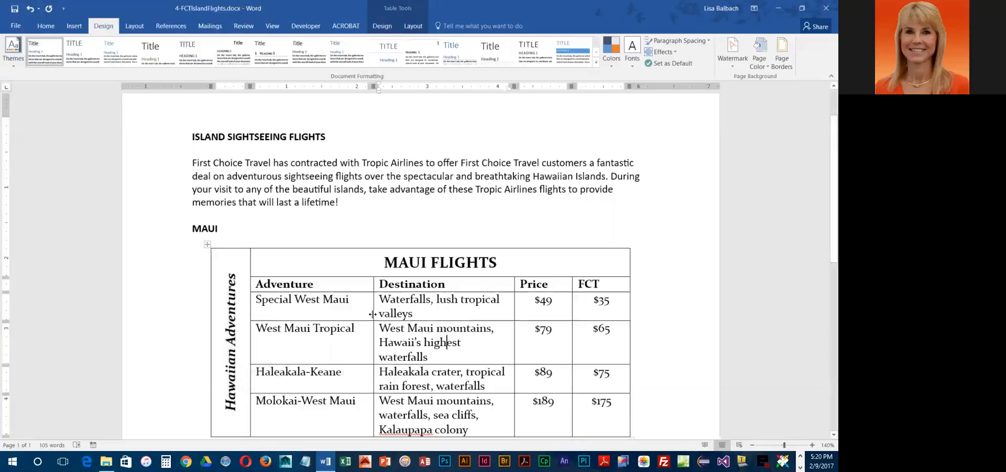
# Apply the orange grid table style with a solid header row, solid first column and shaded bands to the Maui flights table.
pyautogui.scroll(-1, 422, 370)
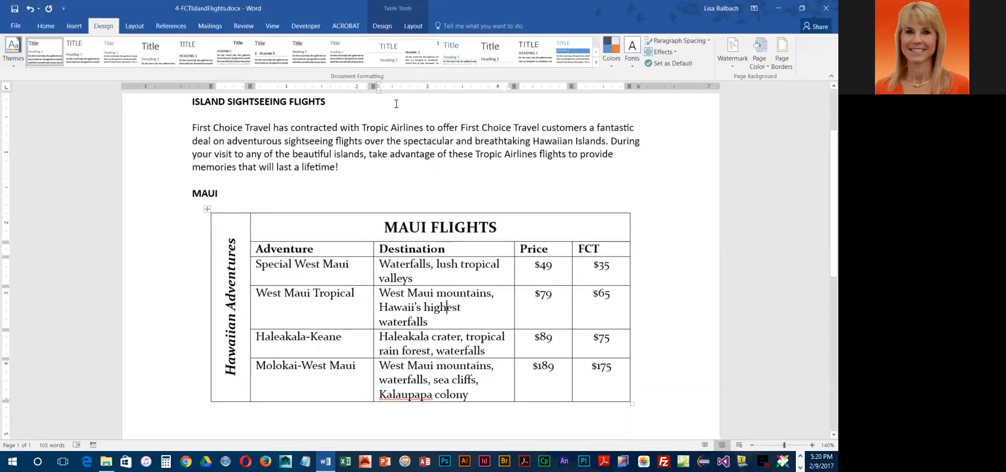
pyautogui.click(388, 27)
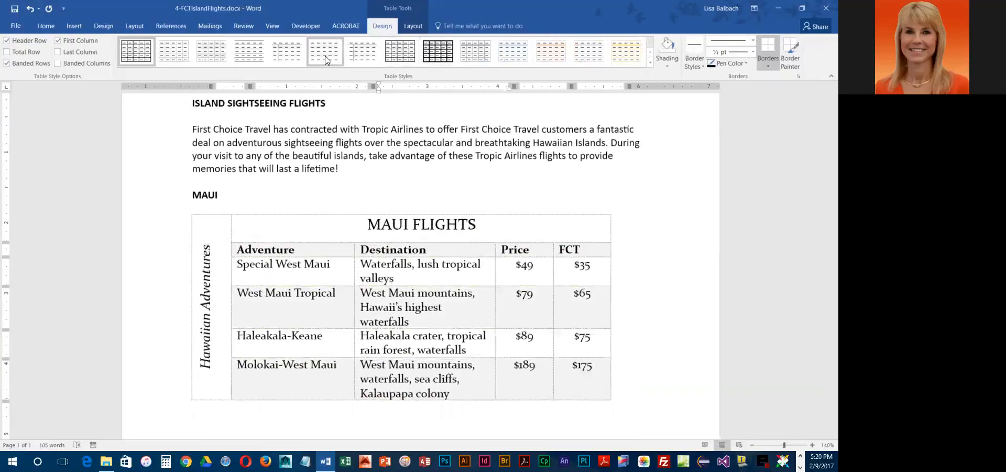
pyautogui.click(650, 64)
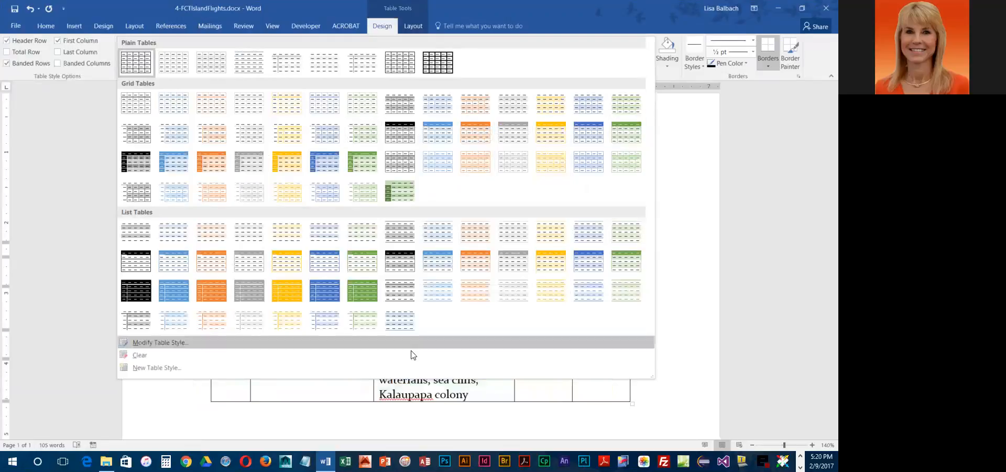
pyautogui.click(481, 133)
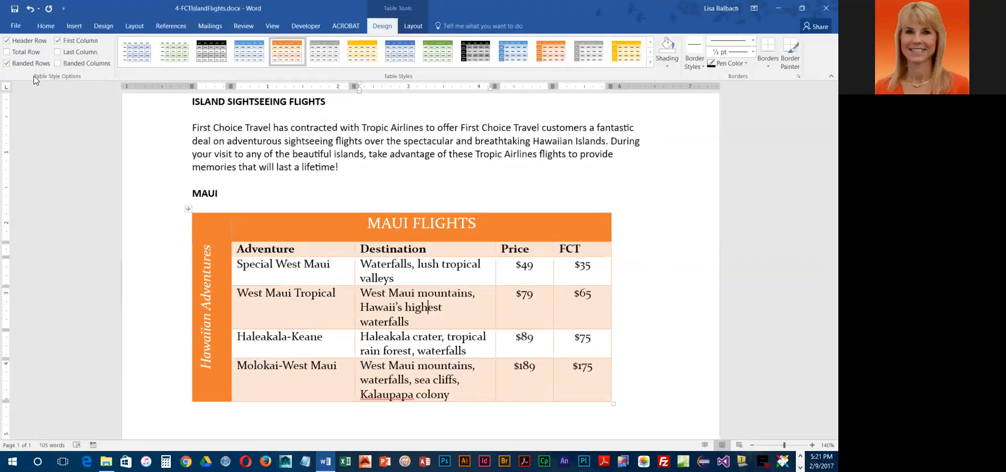
# Turn off the table's banded rows and try out the banded columns and last column style options.
pyautogui.click(6, 63)
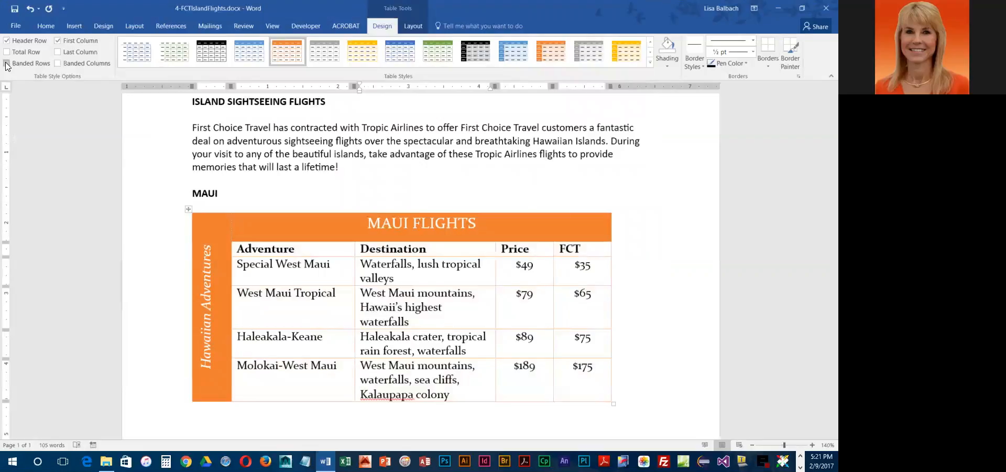
pyautogui.click(58, 64)
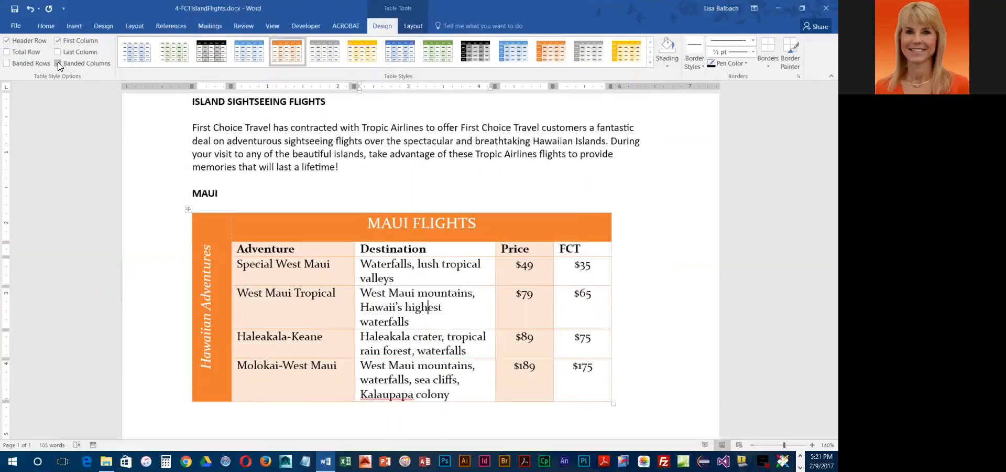
pyautogui.click(58, 64)
pyautogui.click(57, 53)
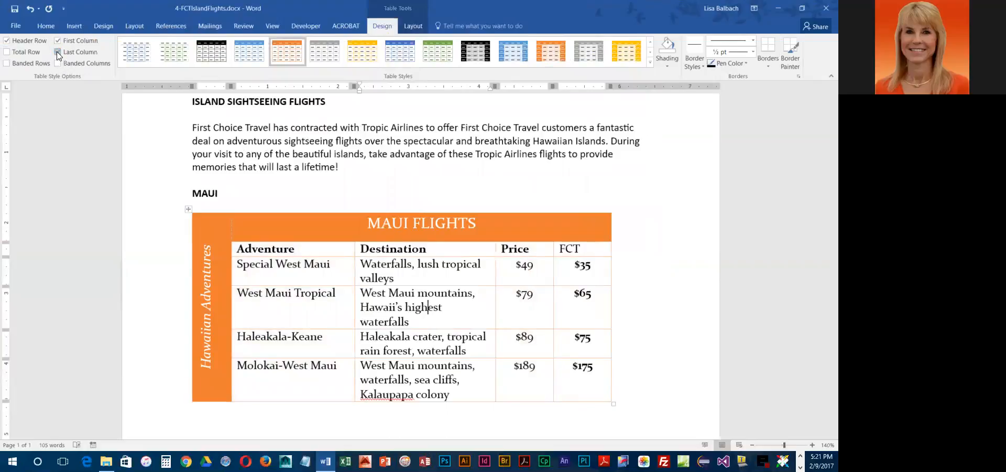
pyautogui.click(57, 52)
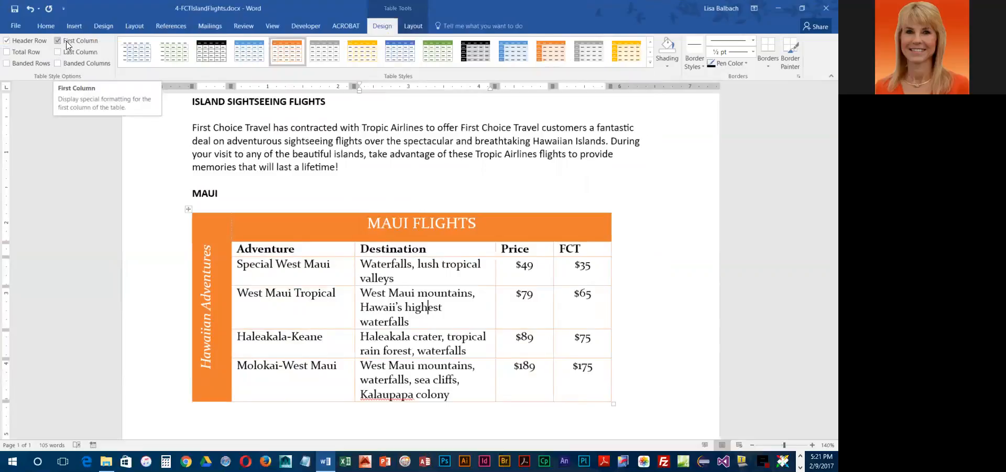
# Turn off the table's header row formatting and try the first column formatting off and on.
pyautogui.click(57, 41)
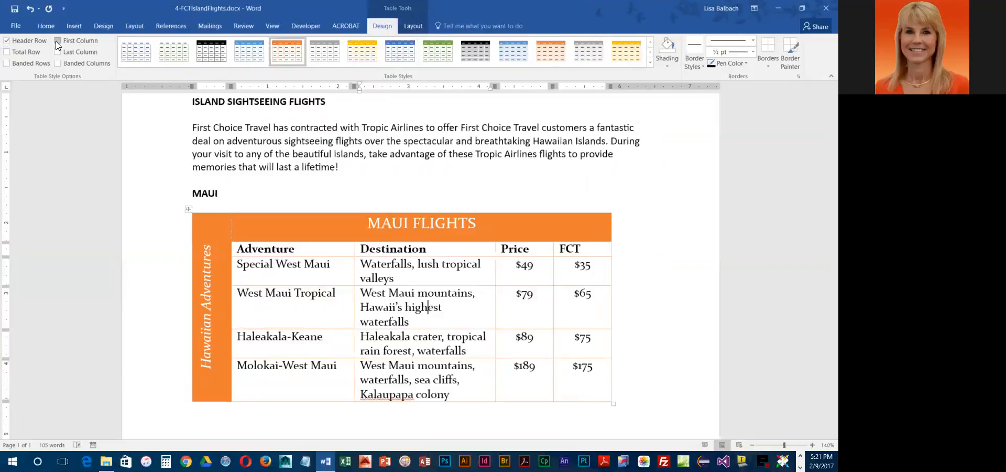
pyautogui.click(5, 41)
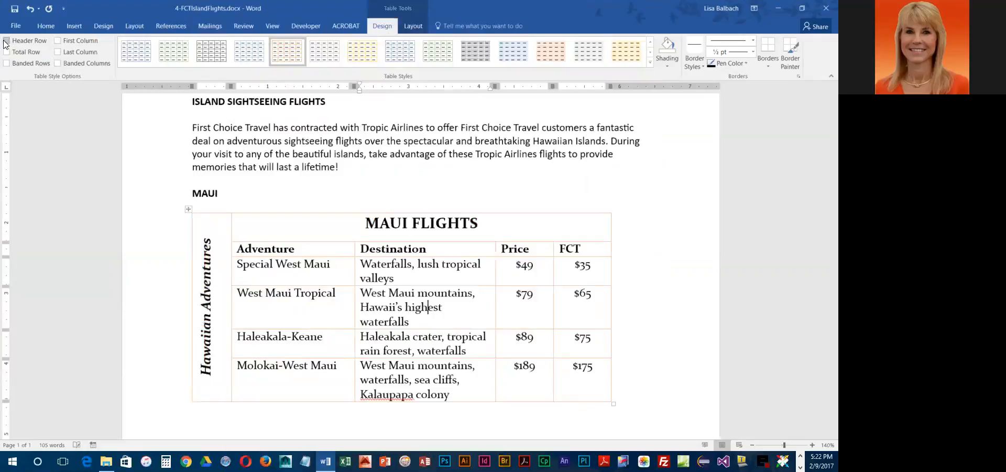
pyautogui.click(57, 41)
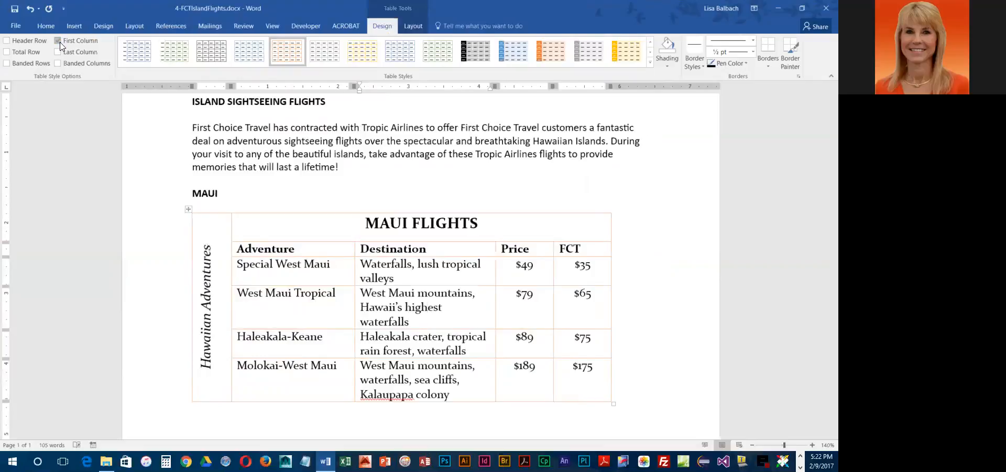
pyautogui.click(59, 41)
pyautogui.click(60, 42)
# Try the total row formatting on the table and restore the header row and banded rows options.
pyautogui.click(6, 53)
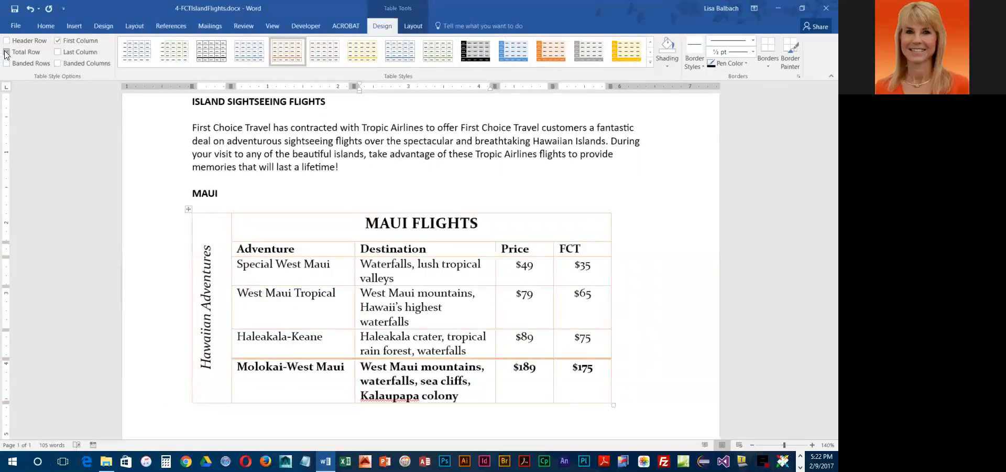
pyautogui.click(7, 52)
pyautogui.click(7, 53)
pyautogui.click(6, 52)
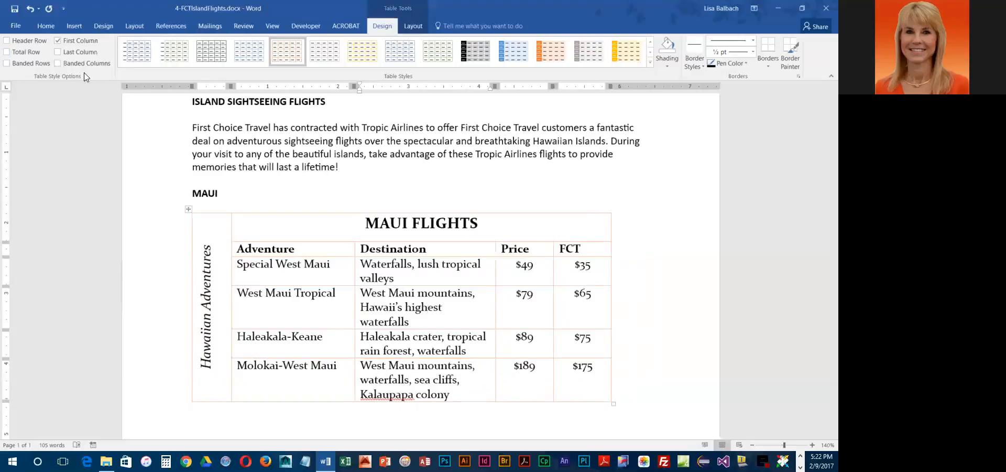
pyautogui.click(6, 41)
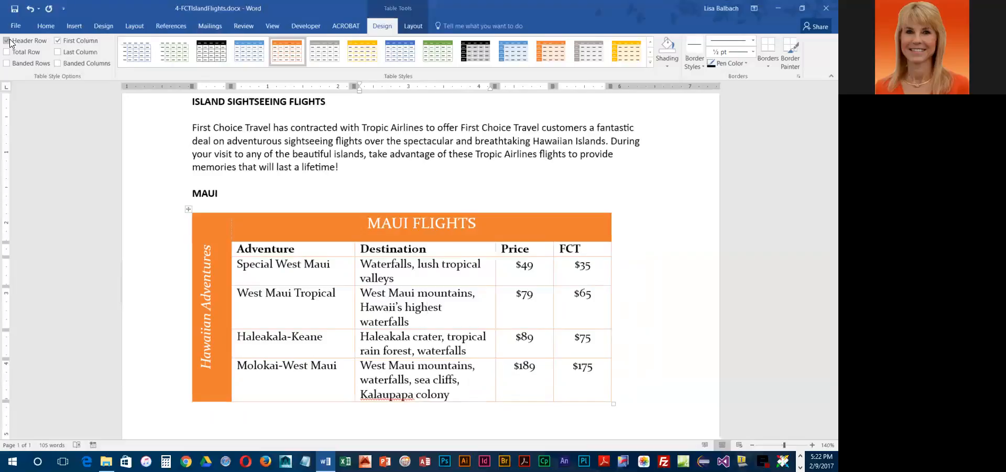
pyautogui.click(7, 64)
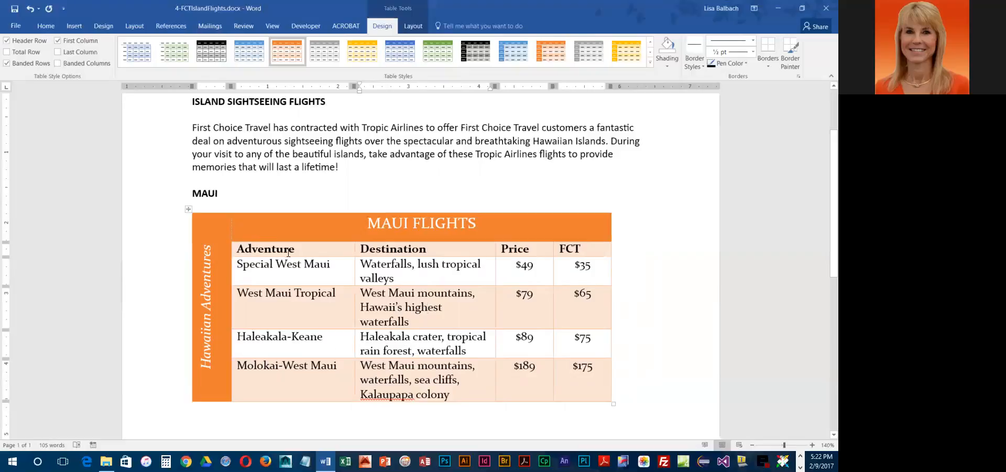
# Center the Maui flights table horizontally on the page through the table properties.
pyautogui.click(412, 26)
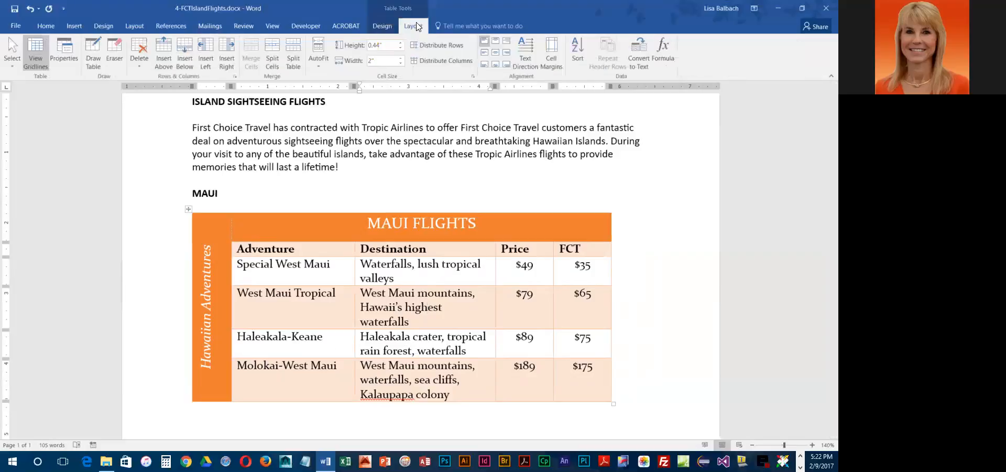
pyautogui.click(67, 51)
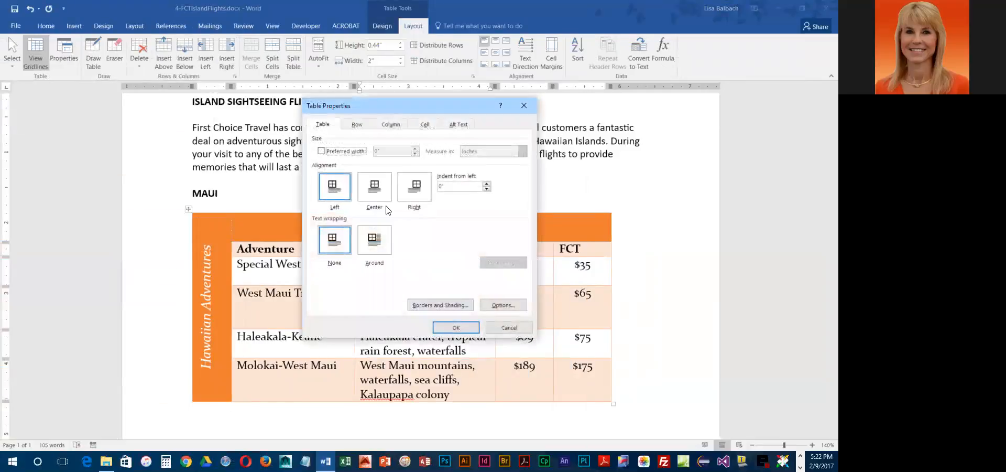
pyautogui.click(379, 197)
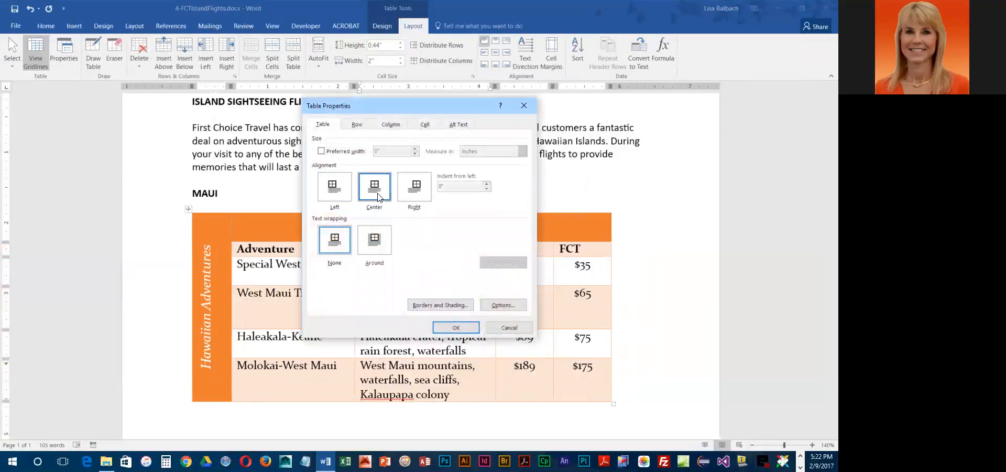
pyautogui.click(456, 328)
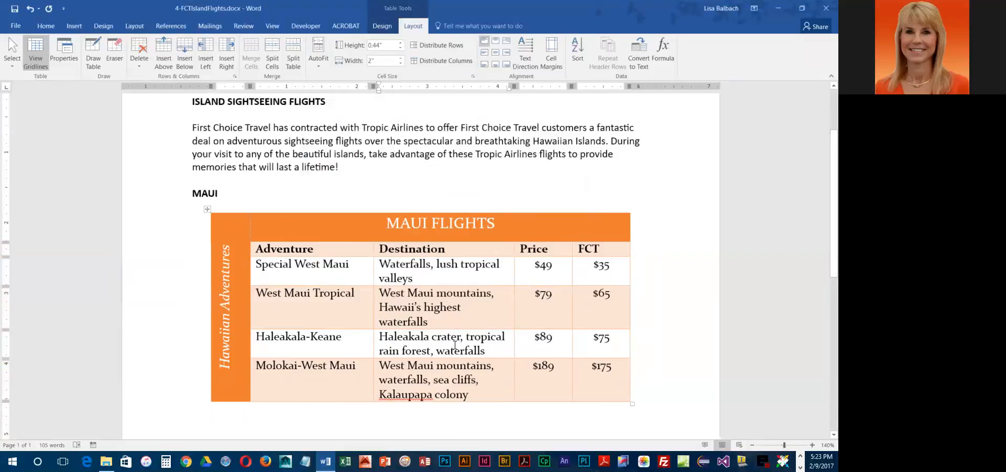
# Apply the Heading 1 style to the document title ISLAND SIGHTSEEING FLIGHTS.
pyautogui.scroll(1, 319, 183)
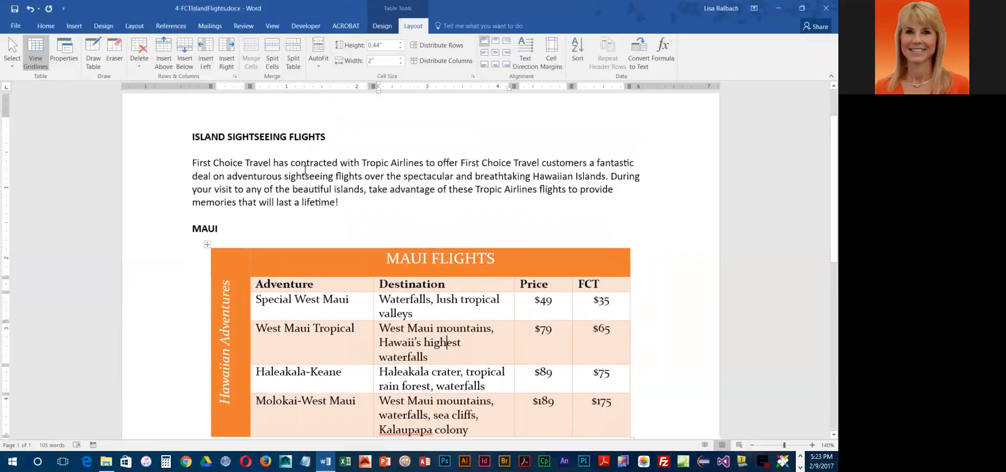
pyautogui.click(306, 169)
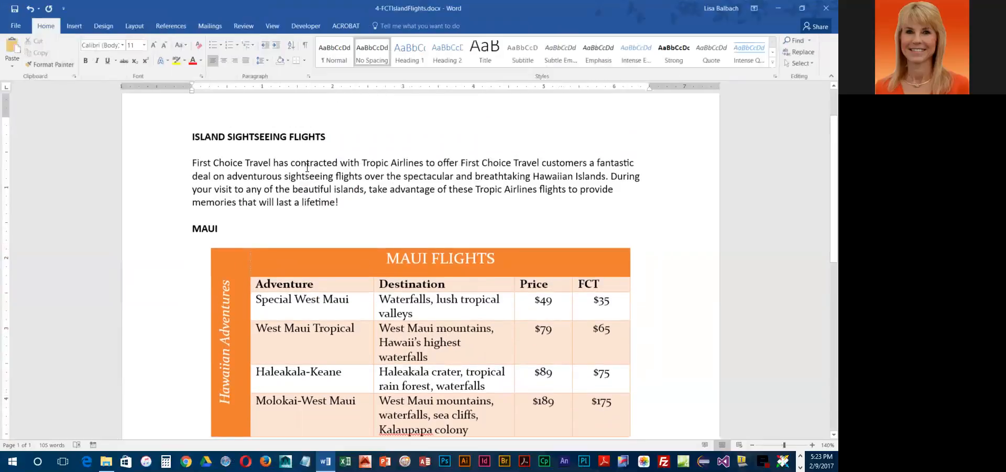
pyautogui.click(153, 138)
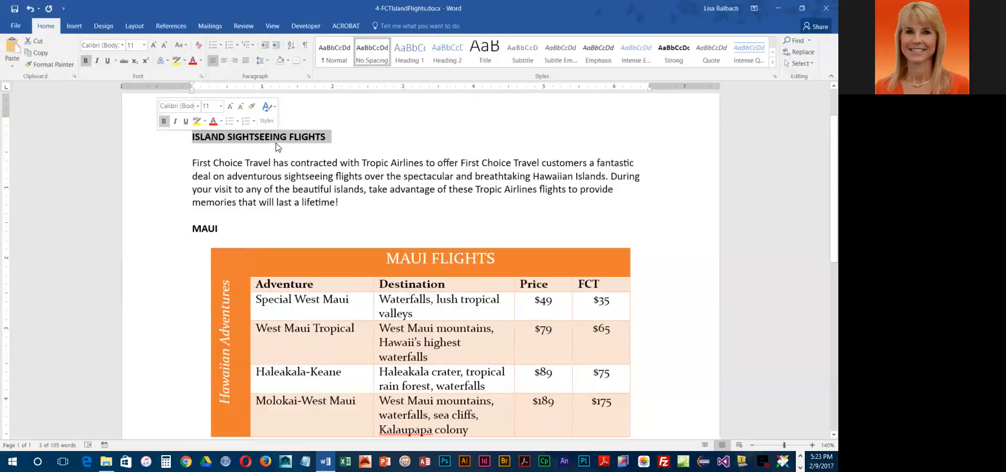
pyautogui.click(412, 56)
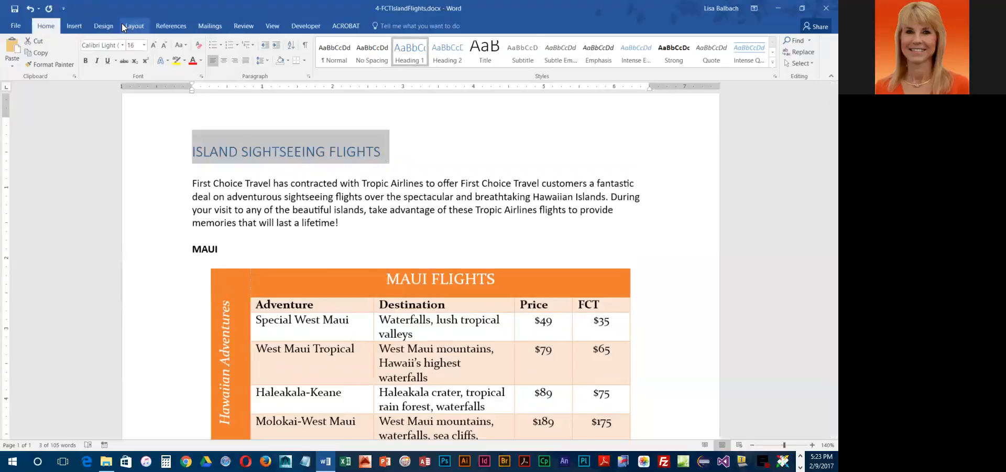
# Apply the Lines (Simple) style set and the Blue Green theme colors to the document.
pyautogui.click(102, 26)
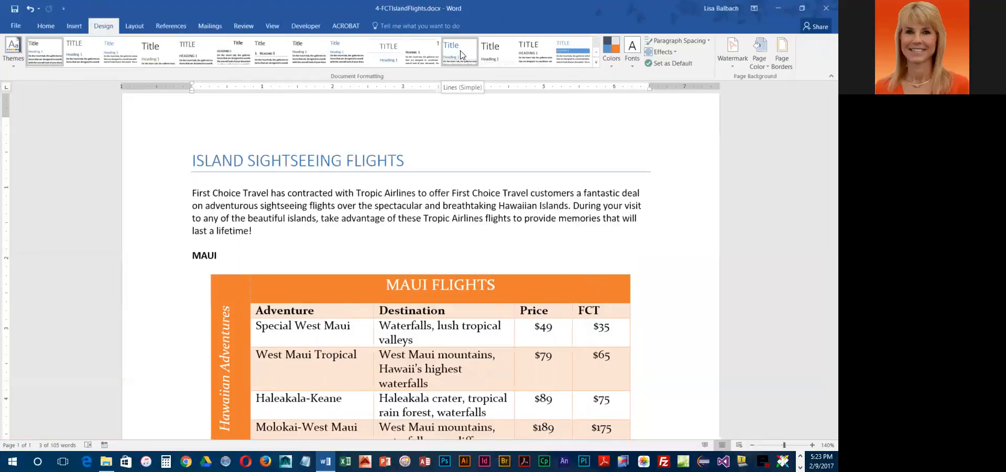
pyautogui.click(461, 54)
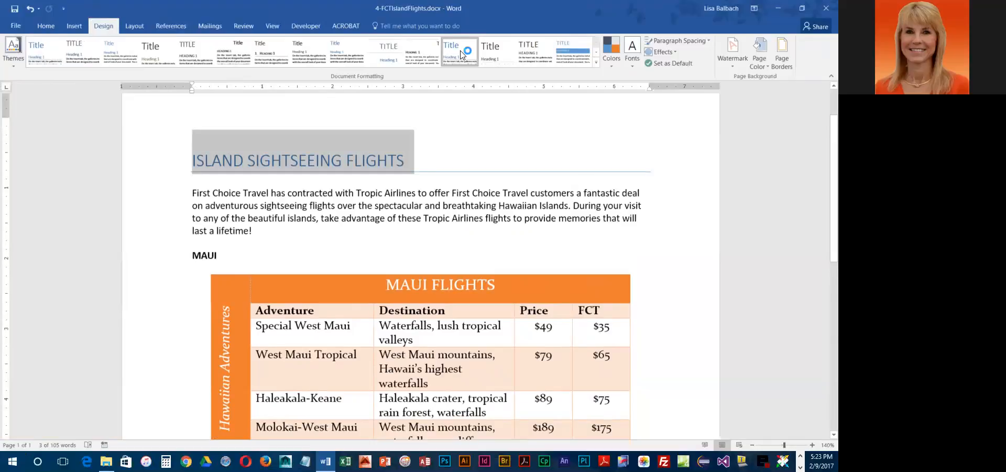
pyautogui.click(615, 69)
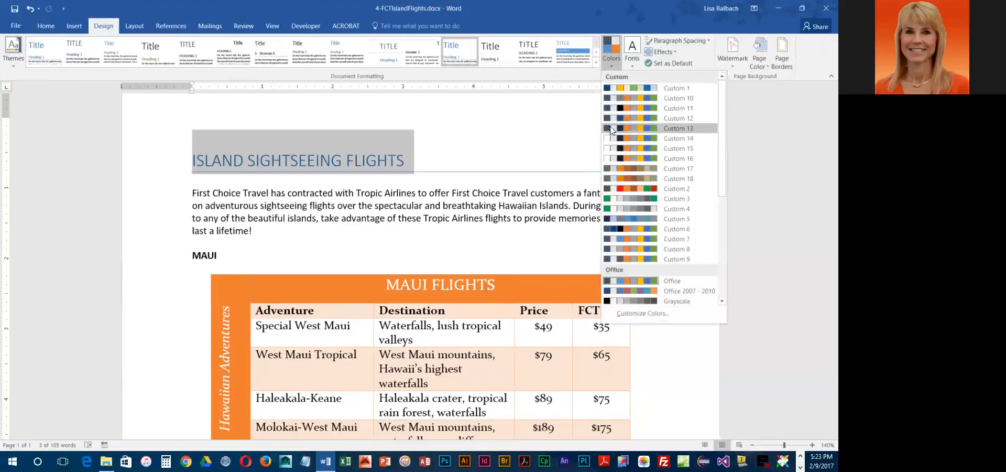
pyautogui.scroll(-1, 612, 157)
pyautogui.scroll(-1, 582, 217)
pyautogui.scroll(-2, 624, 231)
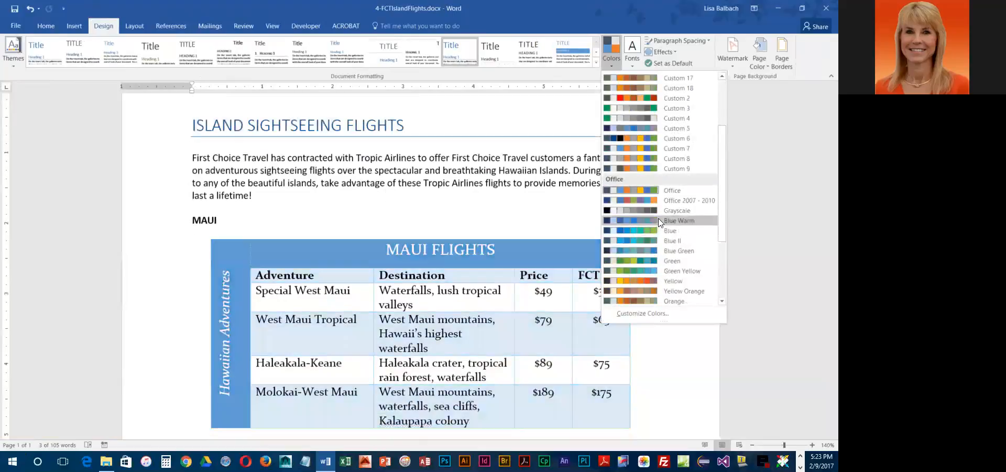
pyautogui.click(664, 252)
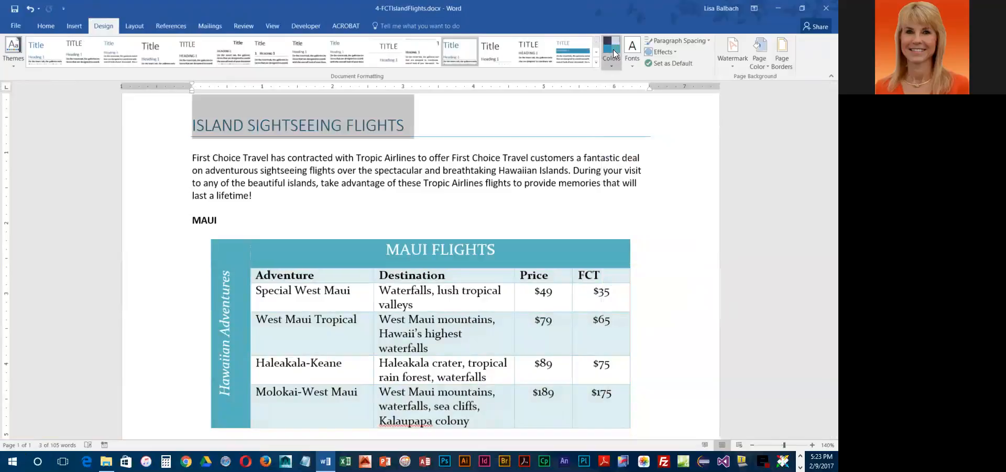
# Set the theme fonts to Calibri Light-Constantia and save the document.
pyautogui.click(636, 65)
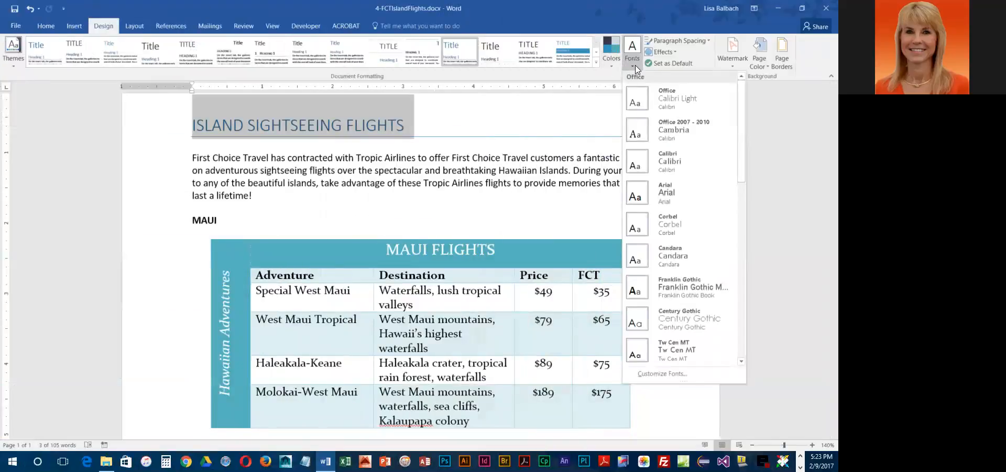
pyautogui.scroll(-5, 679, 220)
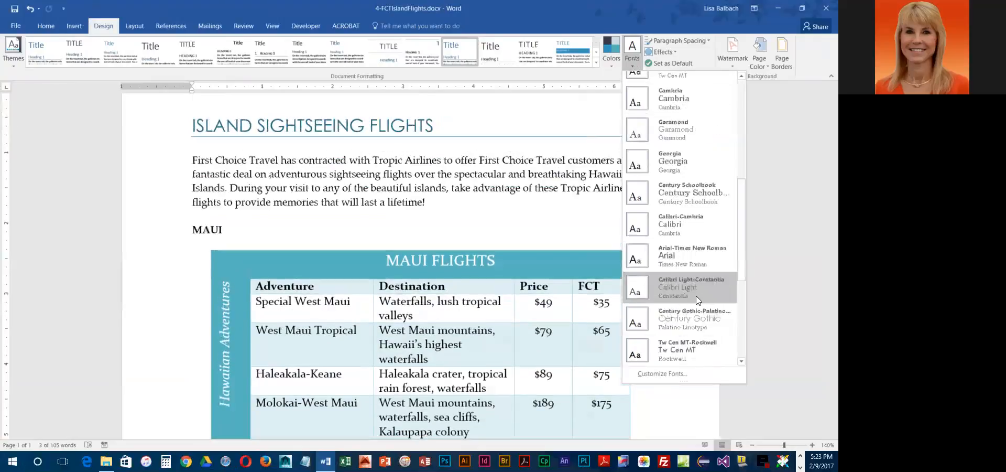
pyautogui.click(700, 292)
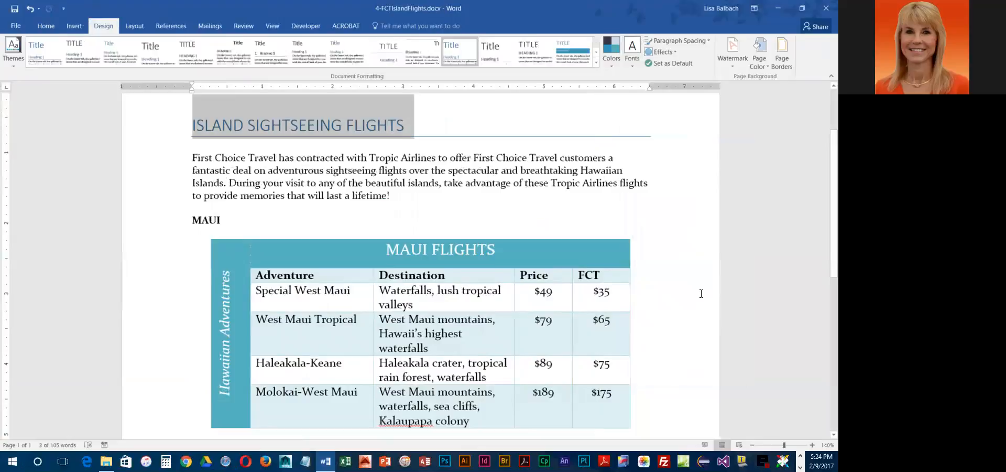
pyautogui.scroll(3, 541, 320)
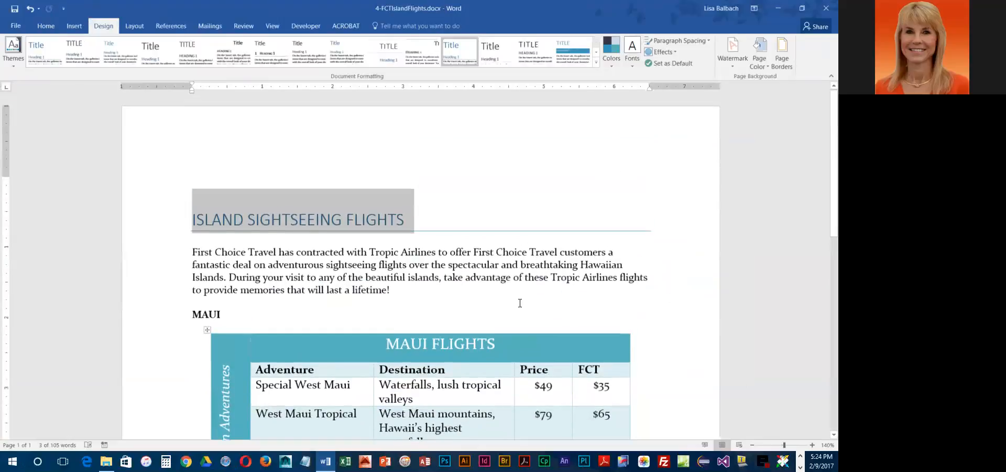
pyautogui.scroll(-1, 520, 303)
pyautogui.click(14, 10)
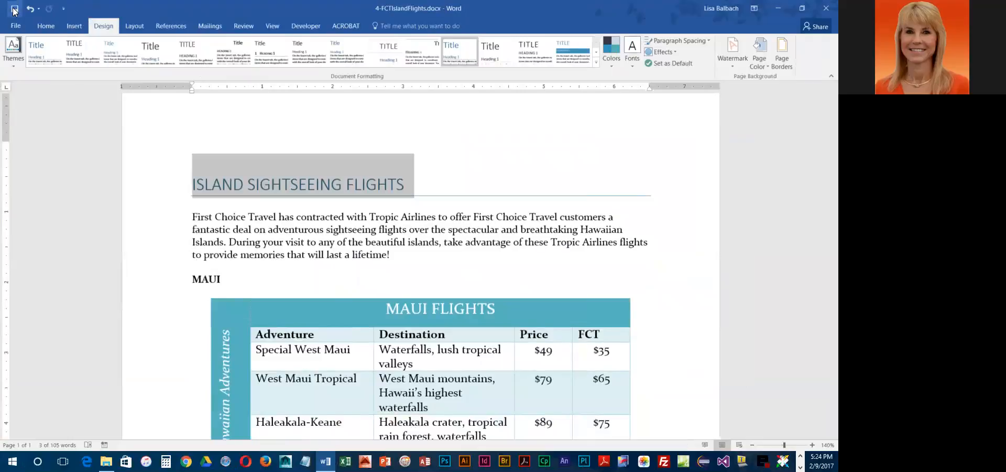